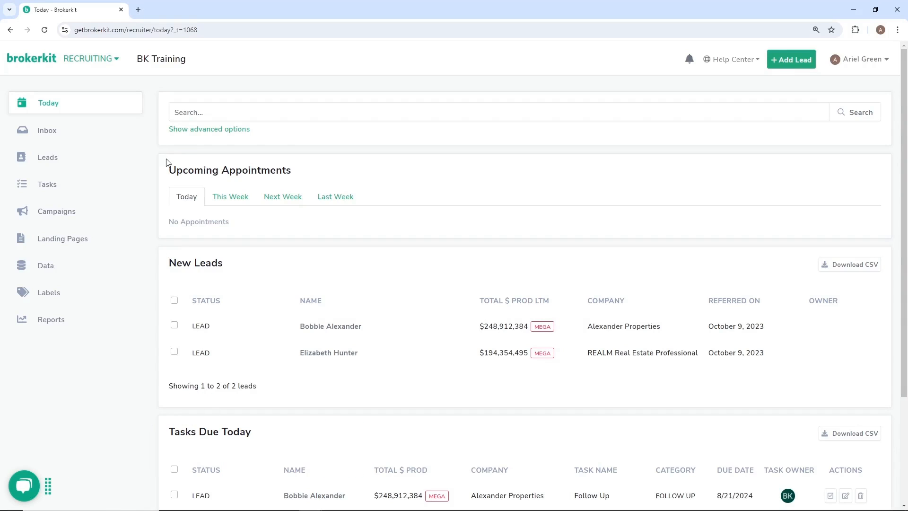
# Open the new lead from REALM Real Estate Professional and start a task named "Sept Follow Up"
pyautogui.click(325, 361)
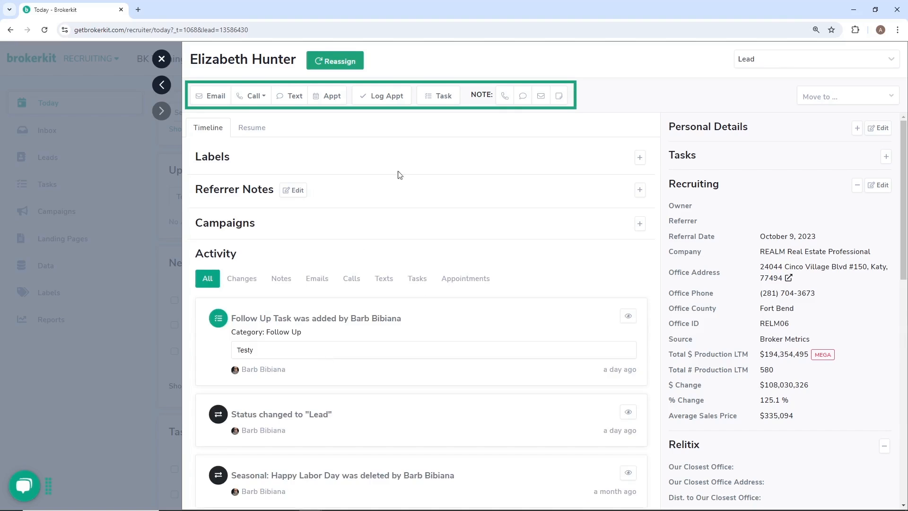
pyautogui.click(433, 97)
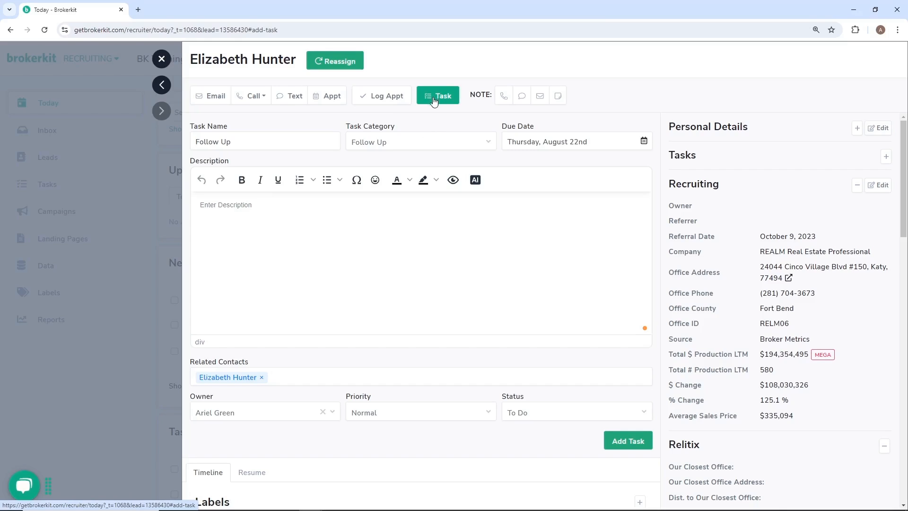
pyautogui.click(197, 144)
pyautogui.write('Sept')
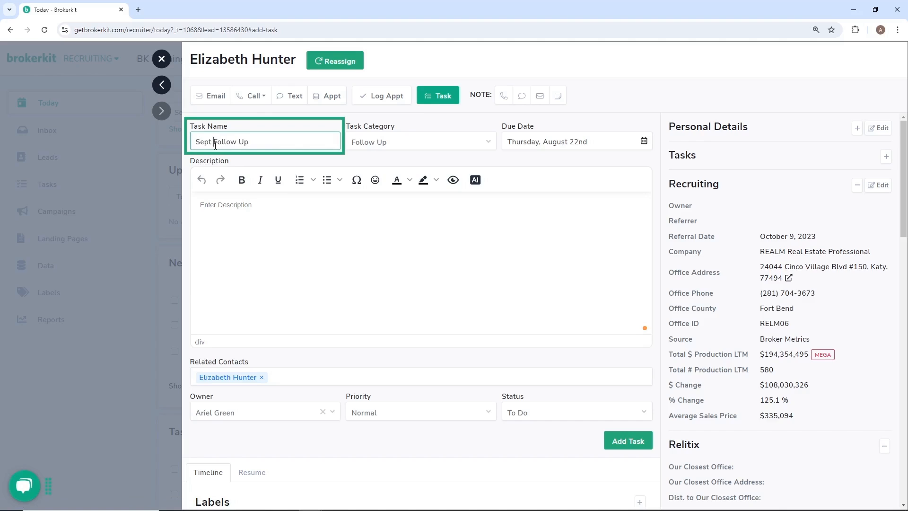
# Review the task categories, keeping Follow Up, and set the due date to Friday, September 20, 2024
pyautogui.click(460, 143)
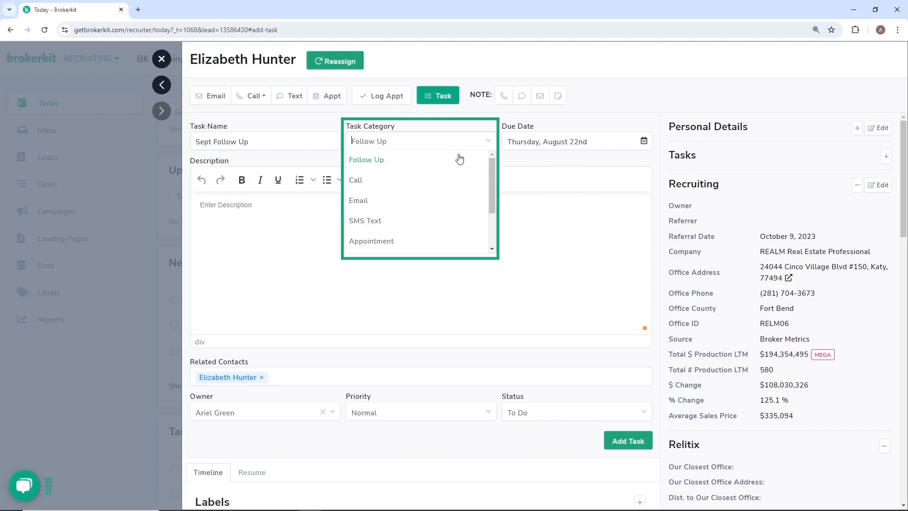
pyautogui.scroll(-1, 459, 192)
pyautogui.scroll(-1, 459, 193)
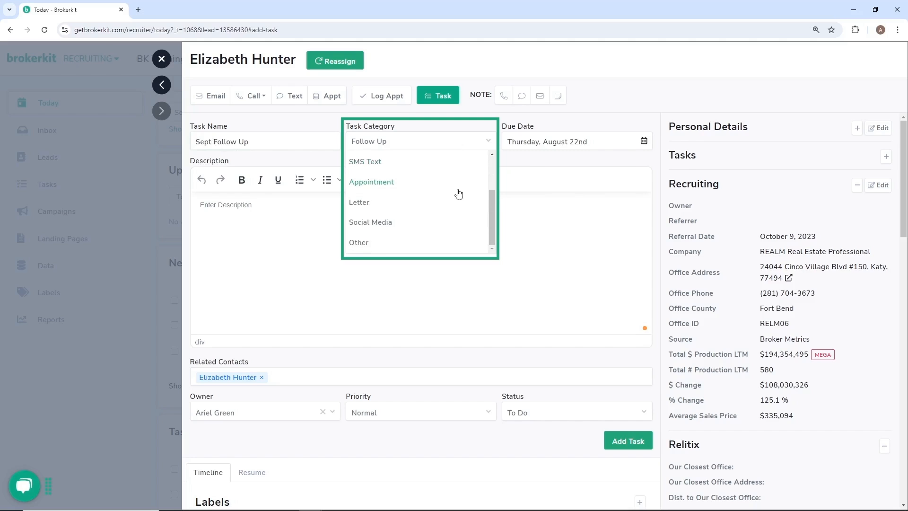
pyautogui.scroll(2, 459, 192)
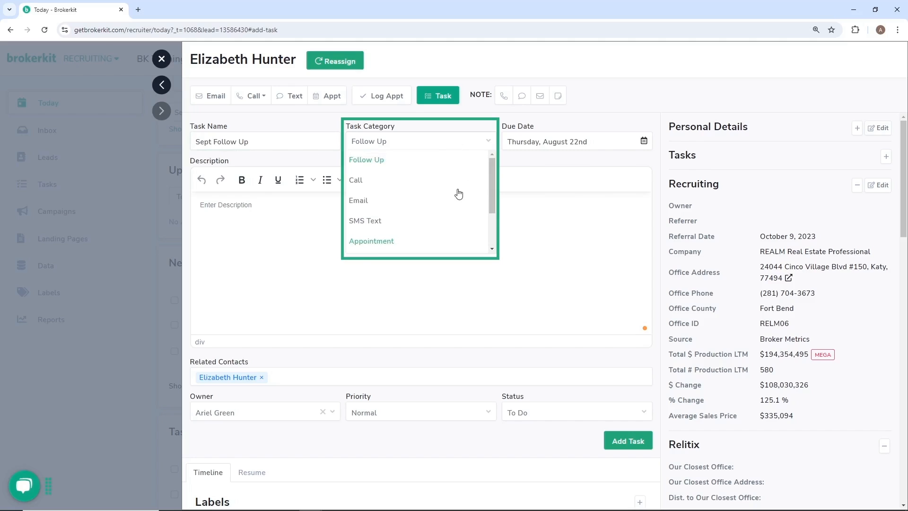
pyautogui.click(601, 141)
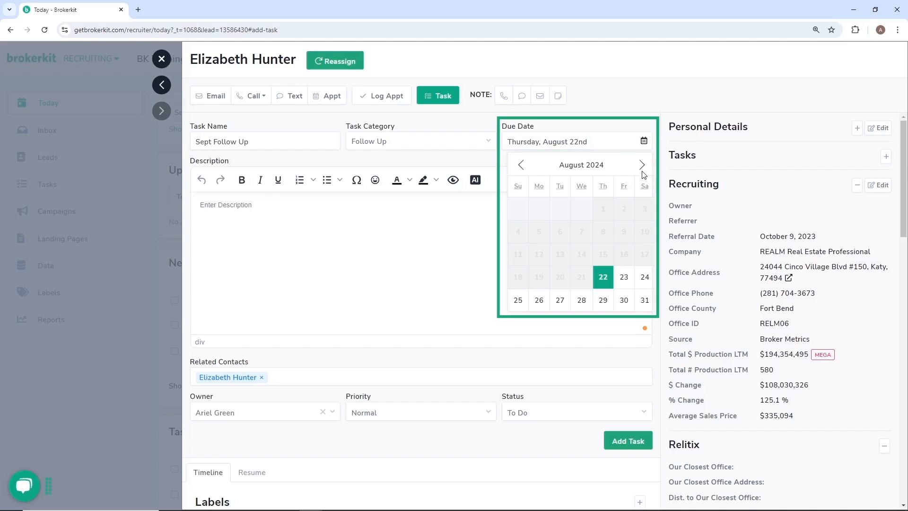
pyautogui.click(642, 166)
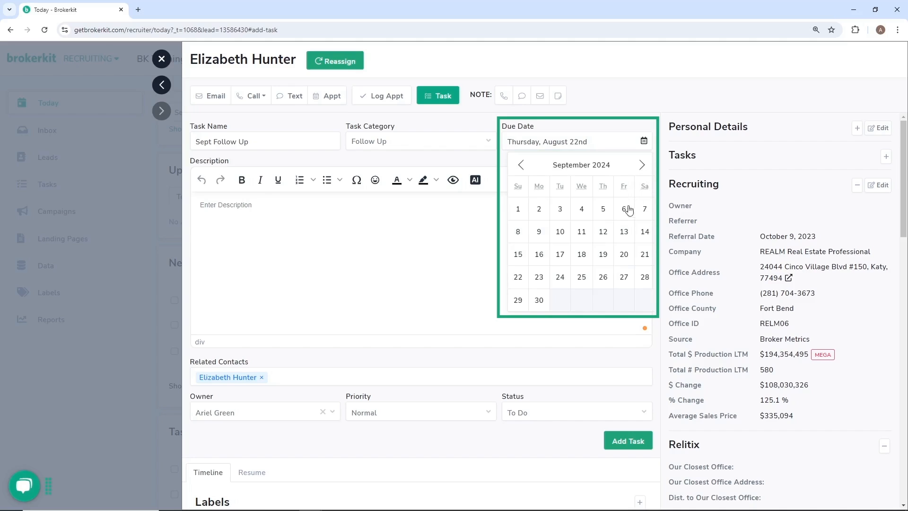
pyautogui.click(625, 255)
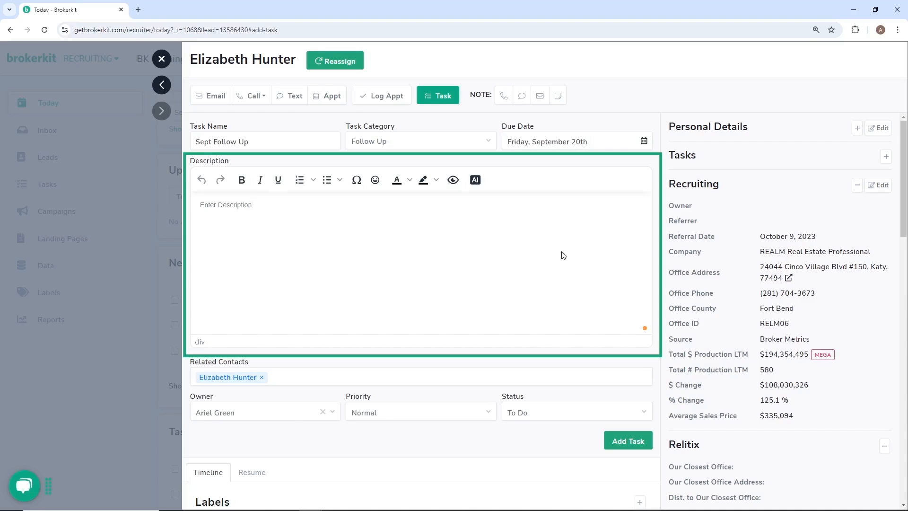
# Enter the task description "September Follow Up" followed by a mention of BK Test Contact Profile
pyautogui.click(240, 204)
pyautogui.write('September')
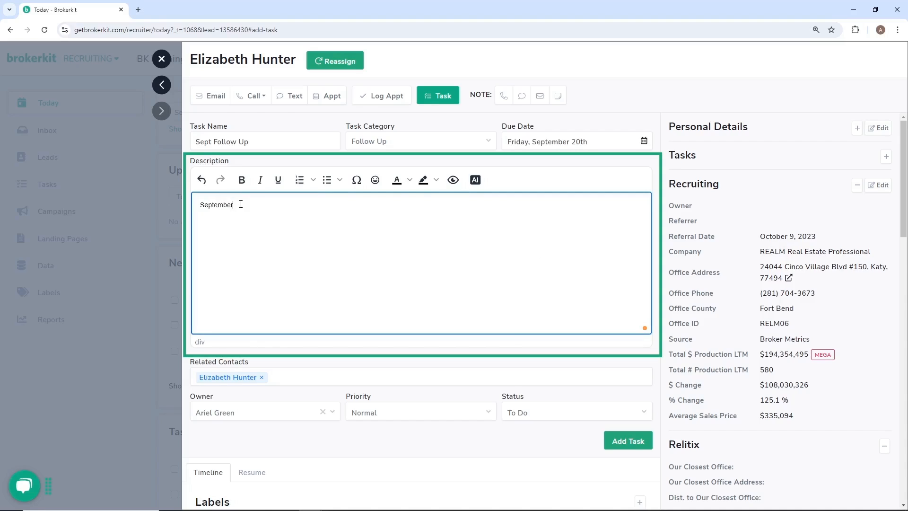
pyautogui.write(' Follow Up')
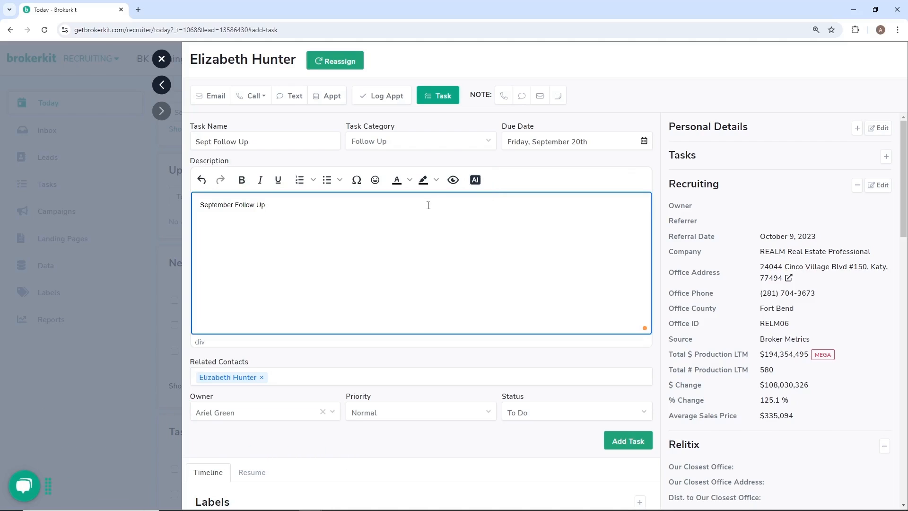
pyautogui.write('@b')
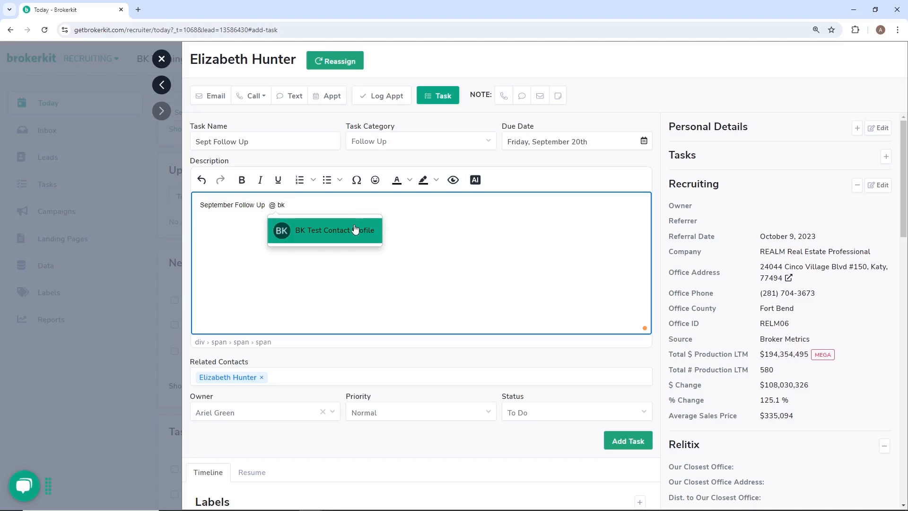
pyautogui.click(369, 230)
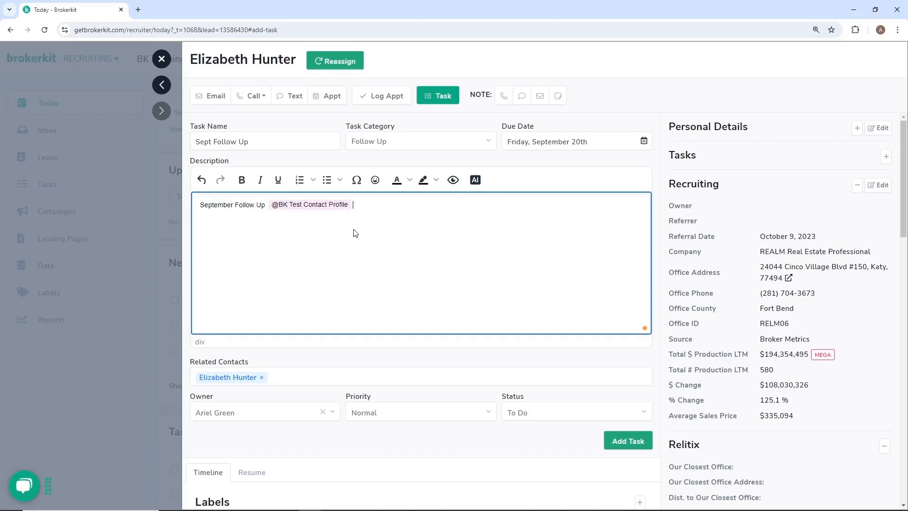
# Add two more contacts from the list to the task's related contacts
pyautogui.click(309, 383)
pyautogui.scroll(-2, 308, 385)
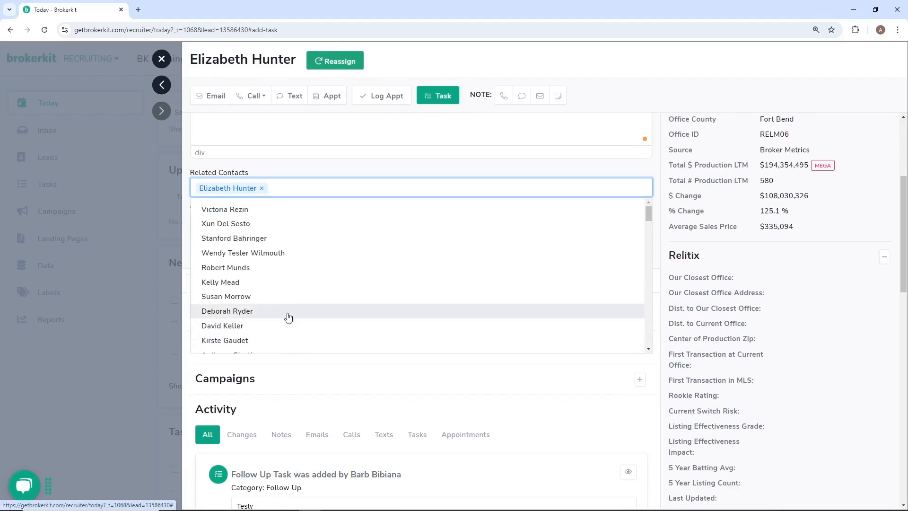
pyautogui.click(284, 283)
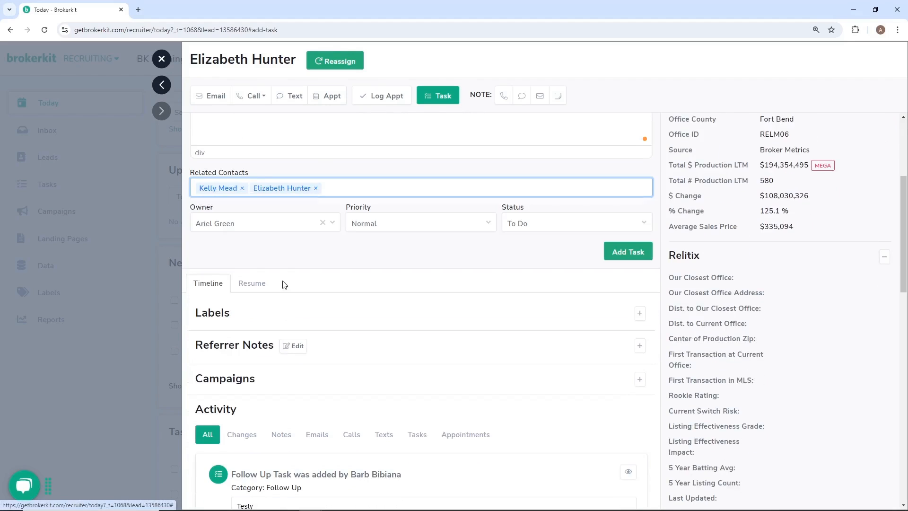
pyautogui.click(344, 188)
pyautogui.scroll(-3, 345, 284)
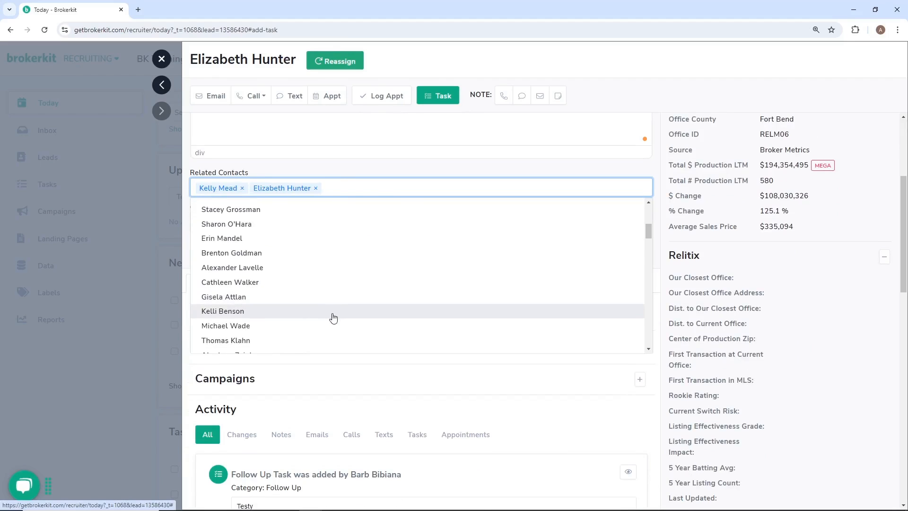
pyautogui.click(333, 299)
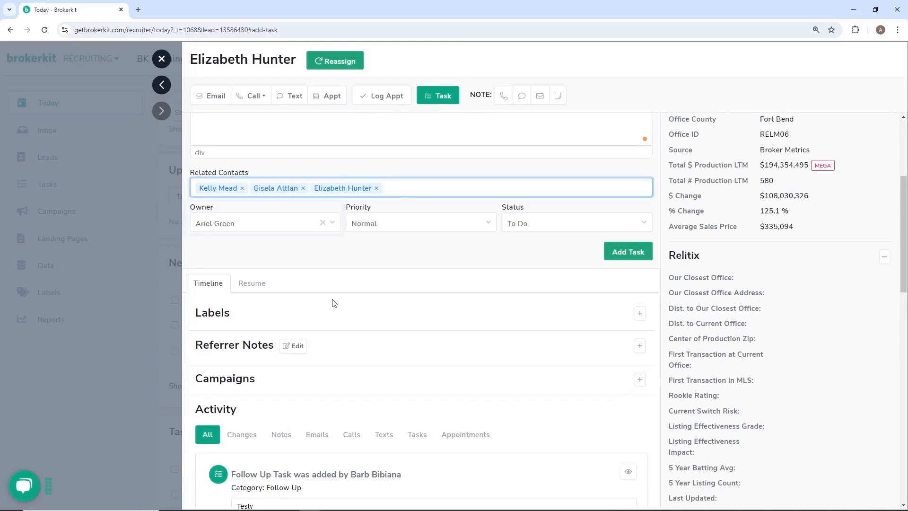
# Add the task with its preset owner, Normal priority and To Do status, and expand the lead's Tasks section
pyautogui.click(298, 221)
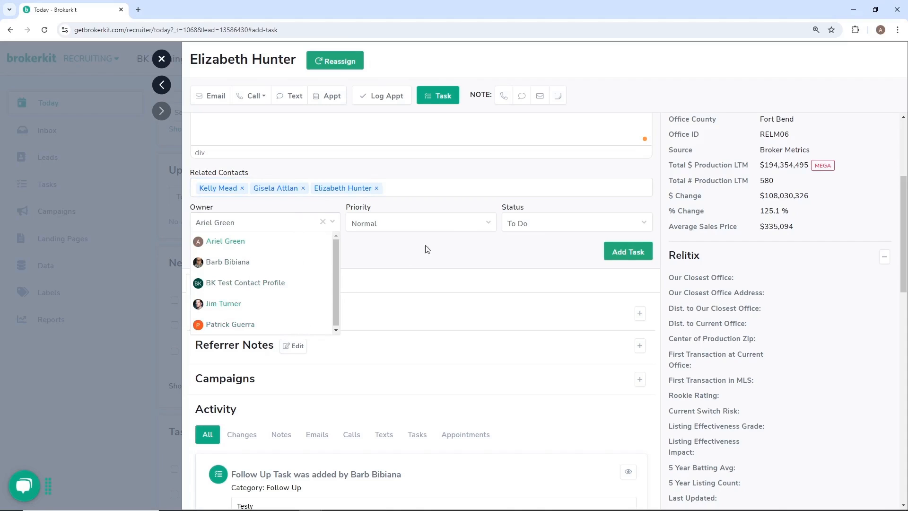
pyautogui.click(467, 222)
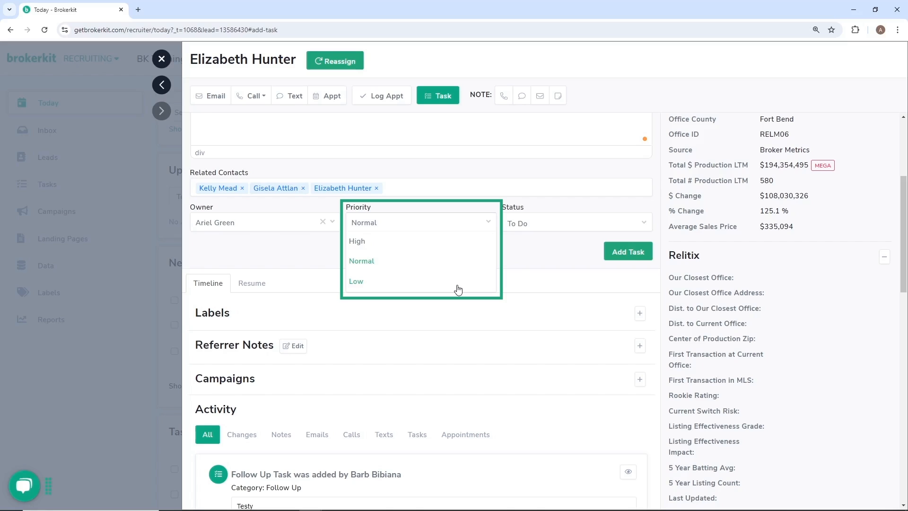
pyautogui.click(585, 222)
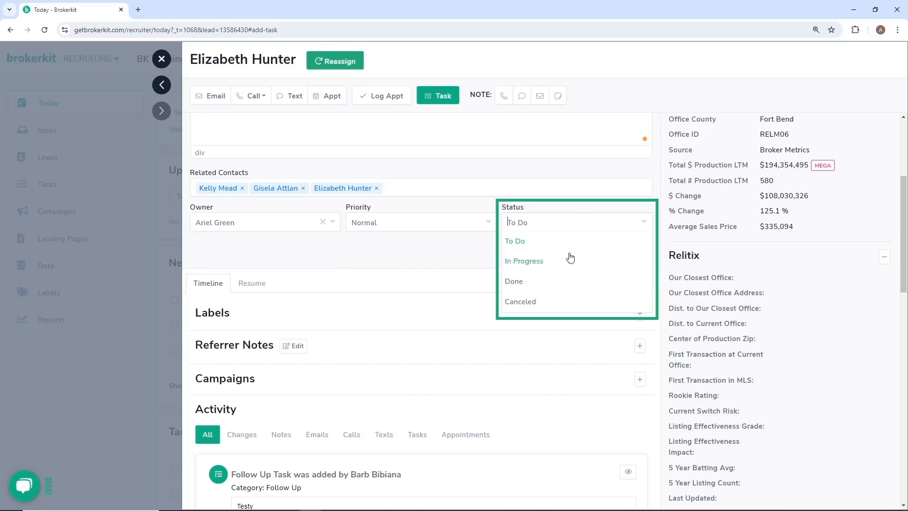
pyautogui.click(478, 246)
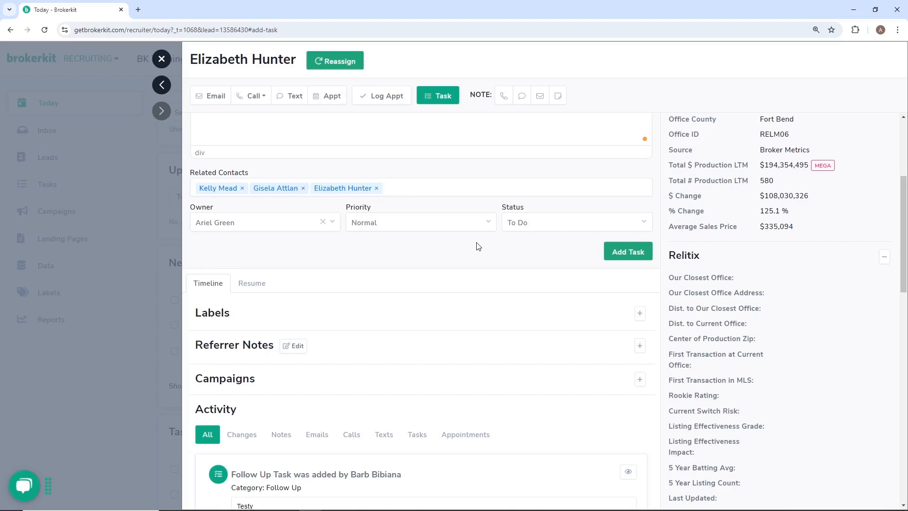
pyautogui.click(628, 252)
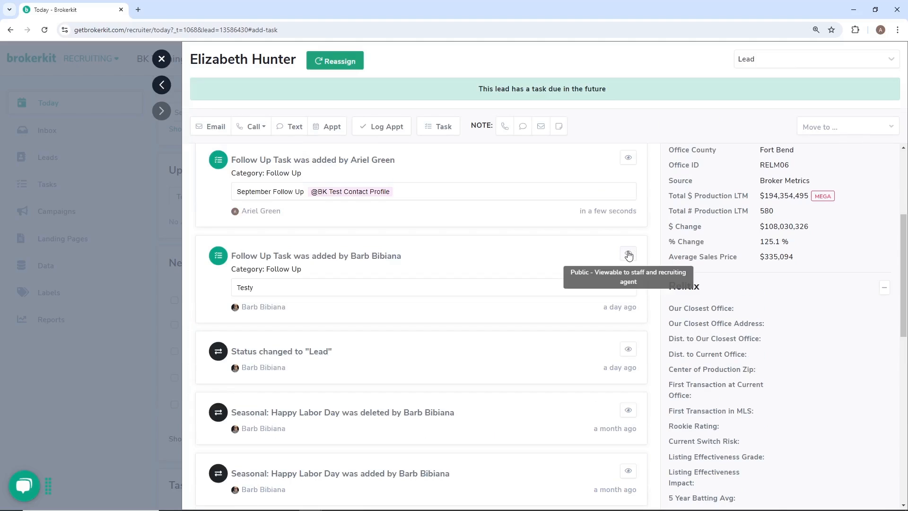
pyautogui.scroll(4, 628, 255)
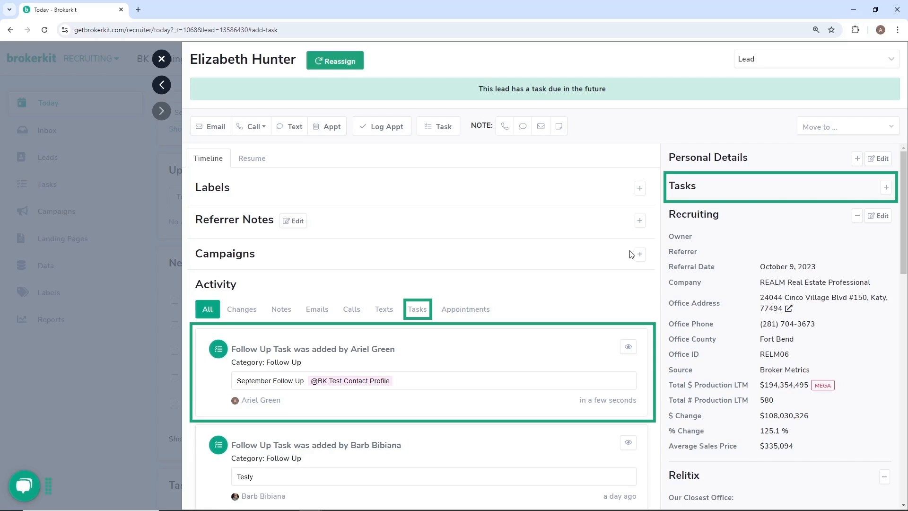
pyautogui.click(886, 189)
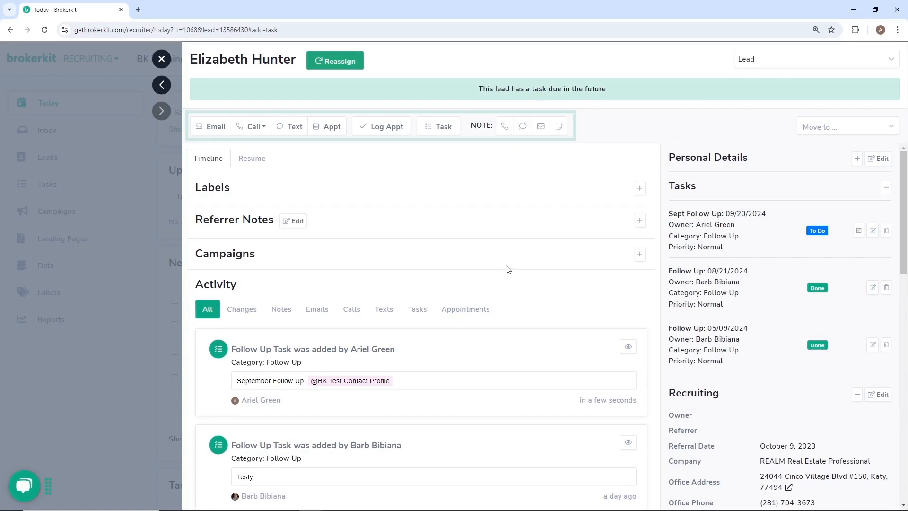
# Compose a "Follow Up" email to the lead and set its follow-up task date to Thursday, August 22nd
pyautogui.click(208, 126)
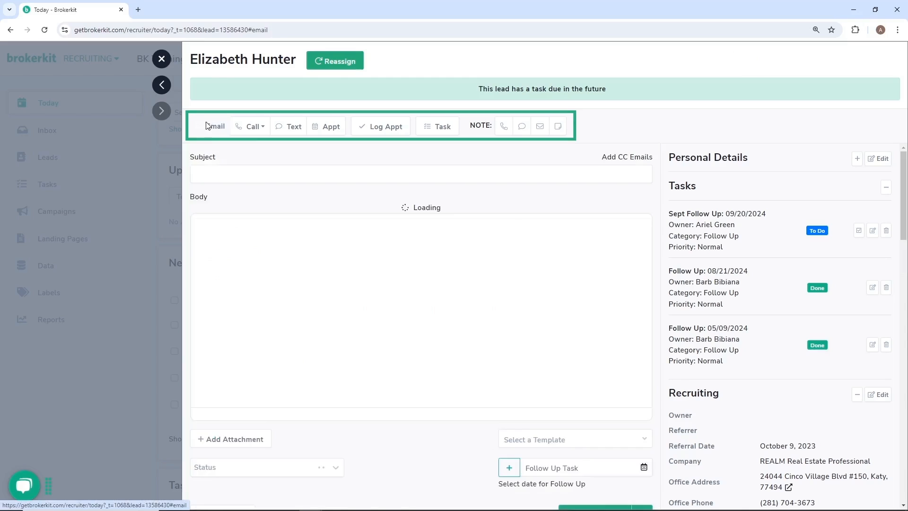
pyautogui.scroll(-3, 456, 387)
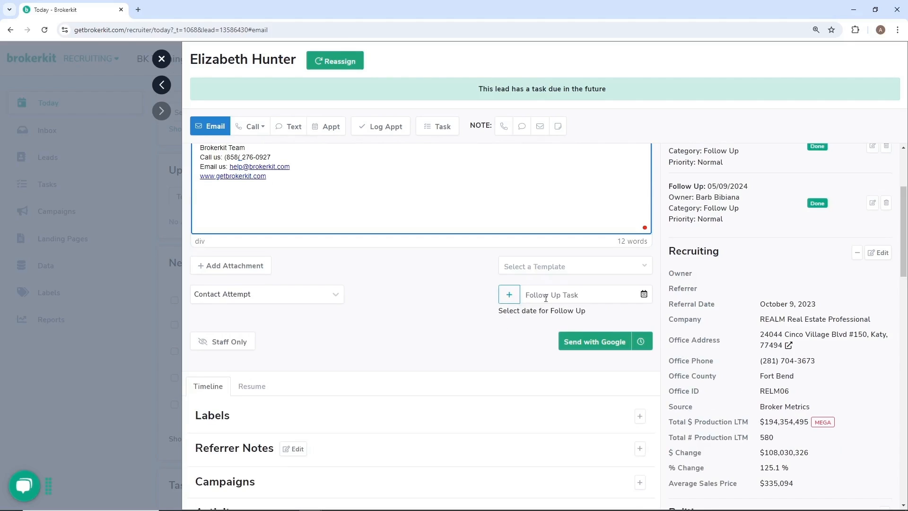
pyautogui.click(644, 294)
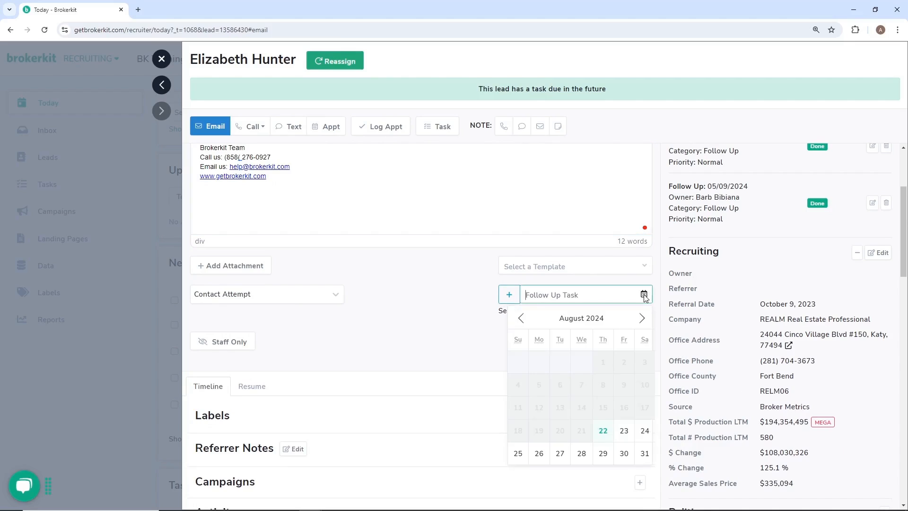
pyautogui.click(603, 431)
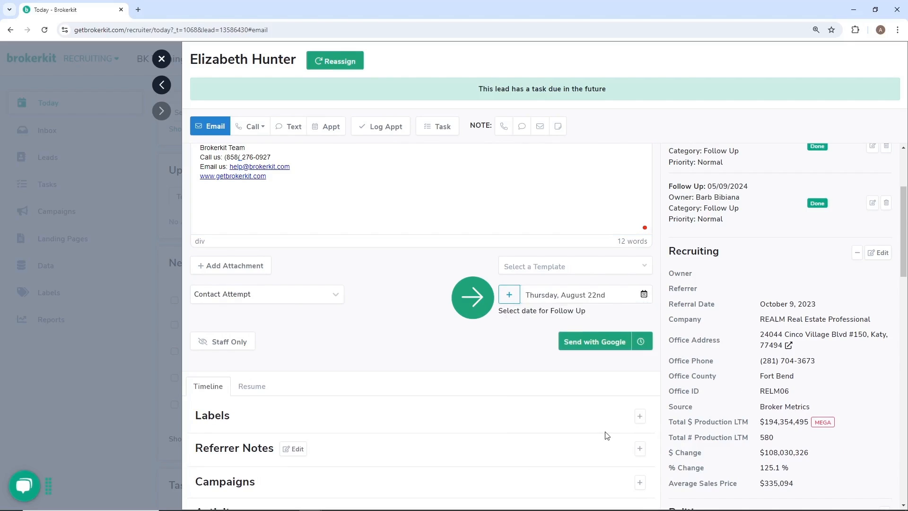
# Expand the email's follow-up task details, keep the default settings, and send the email with Google
pyautogui.click(509, 301)
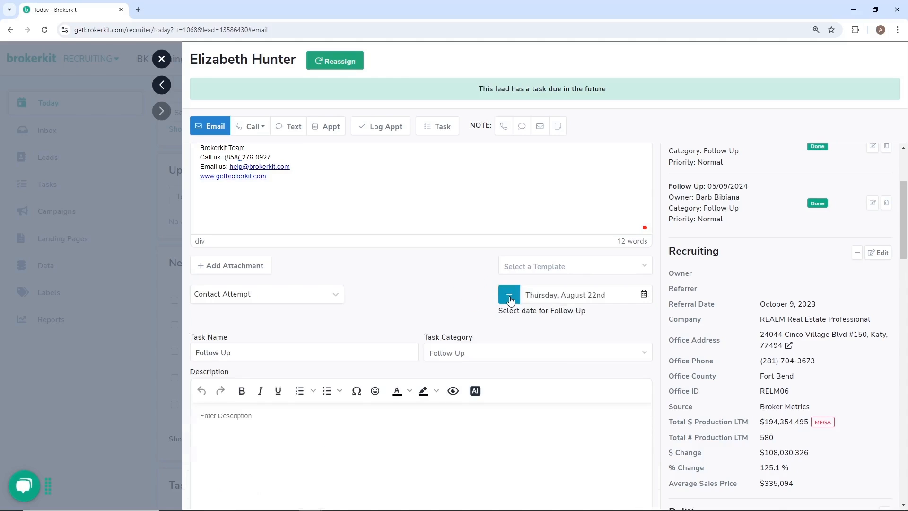
pyautogui.scroll(-1, 488, 321)
pyautogui.scroll(-2, 488, 321)
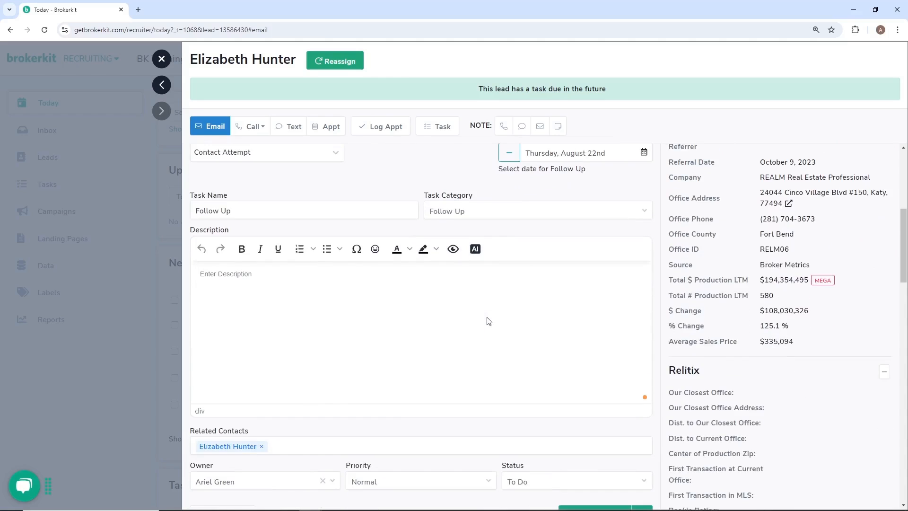
pyautogui.scroll(-4, 489, 321)
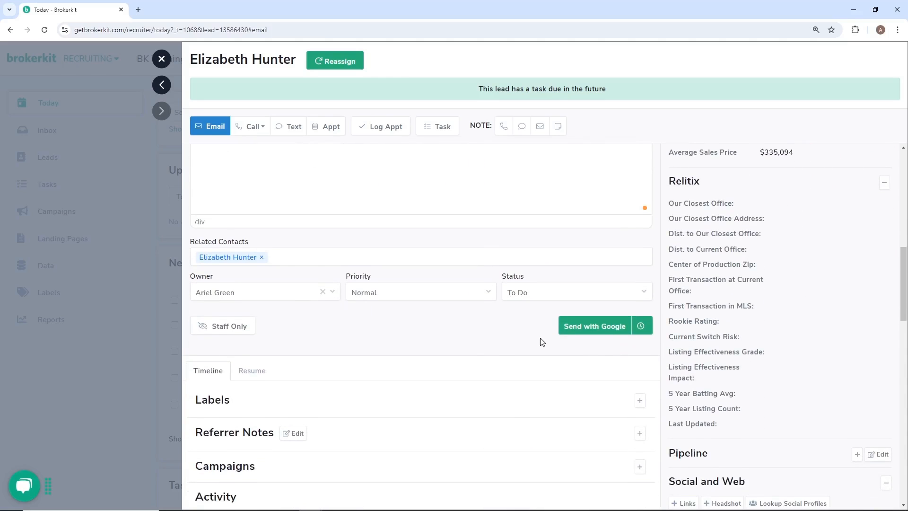
pyautogui.click(610, 327)
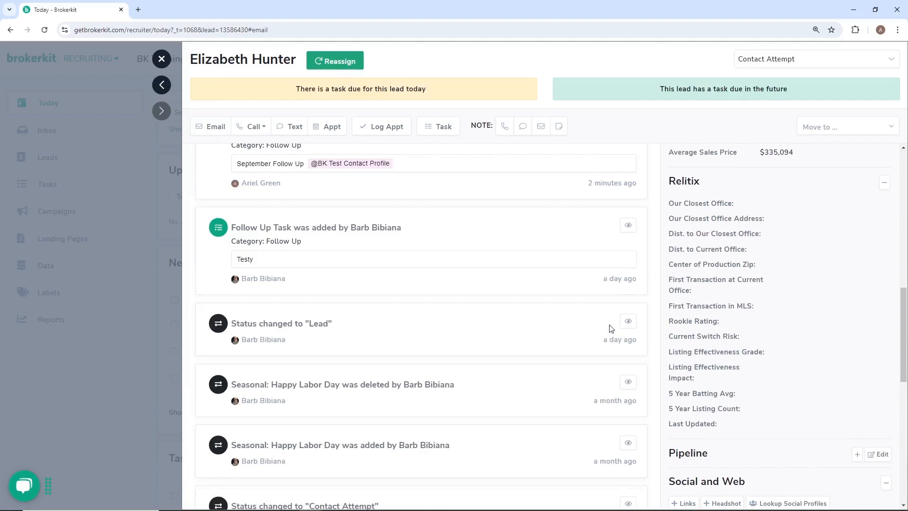
# Check the lead's activity timeline and task list for the new follow-up task, and close the lead's profile
pyautogui.scroll(8, 610, 327)
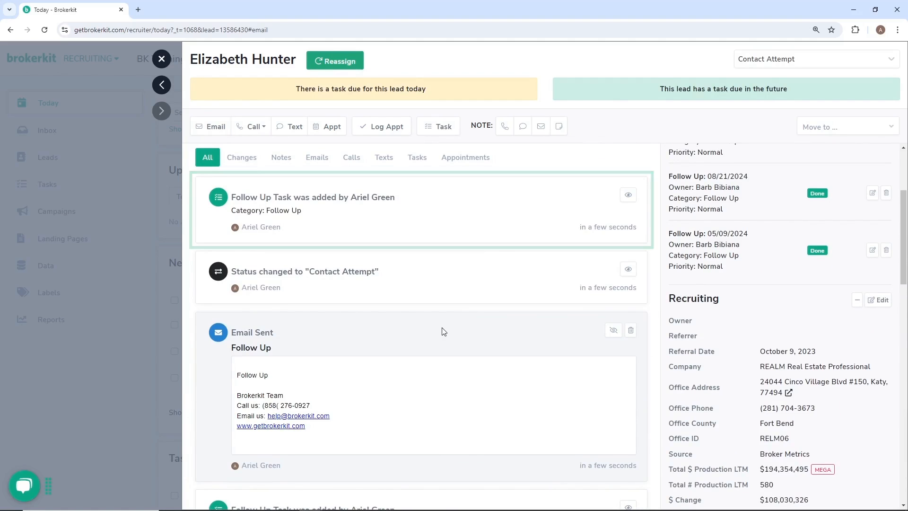
pyautogui.scroll(3, 443, 331)
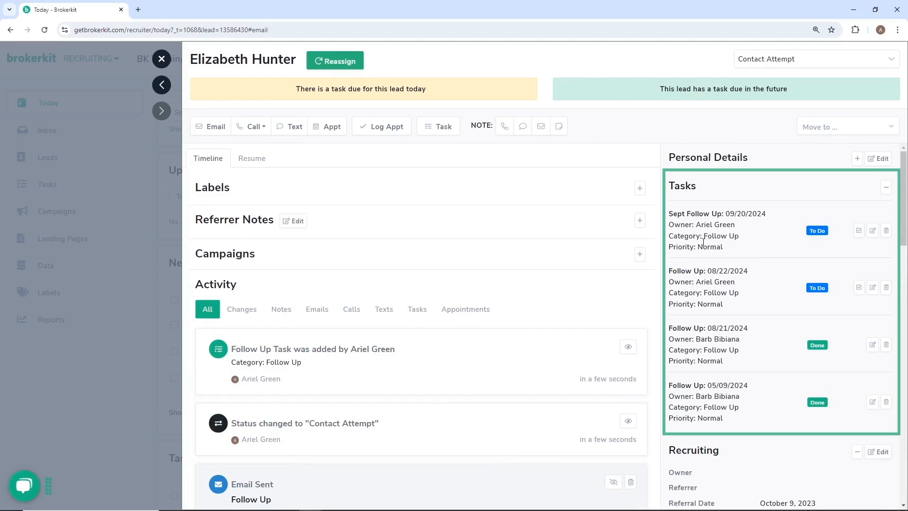
pyautogui.click(160, 58)
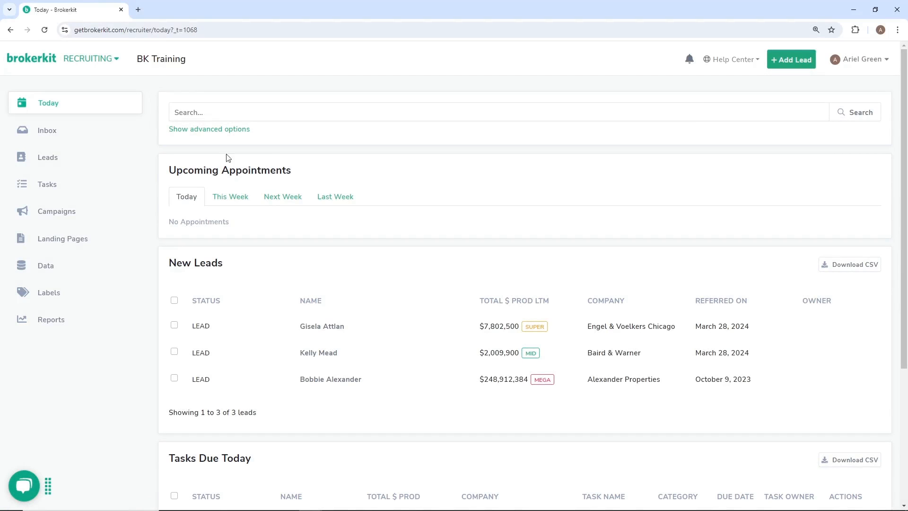
# Select all new leads and due tasks on Recruiting's Today page, and all due tasks and onboarding members on Retention's Today page
pyautogui.click(174, 300)
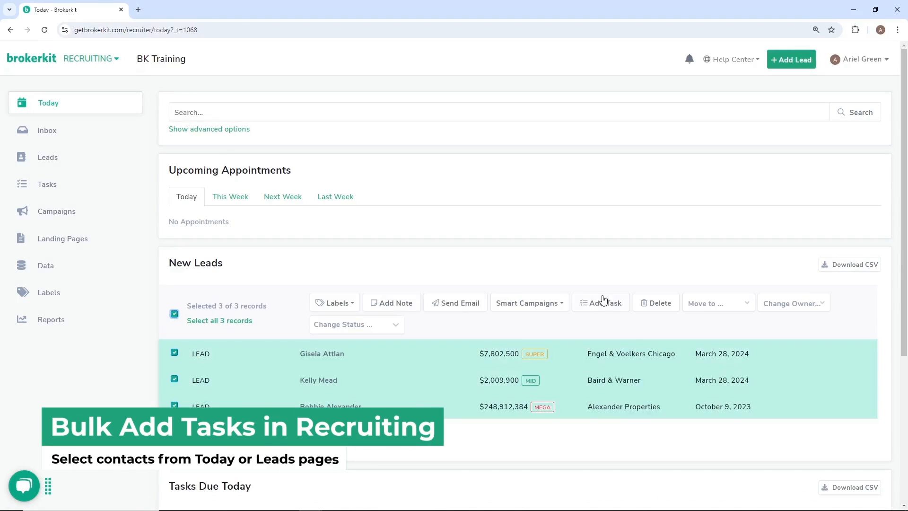
pyautogui.scroll(-4, 603, 302)
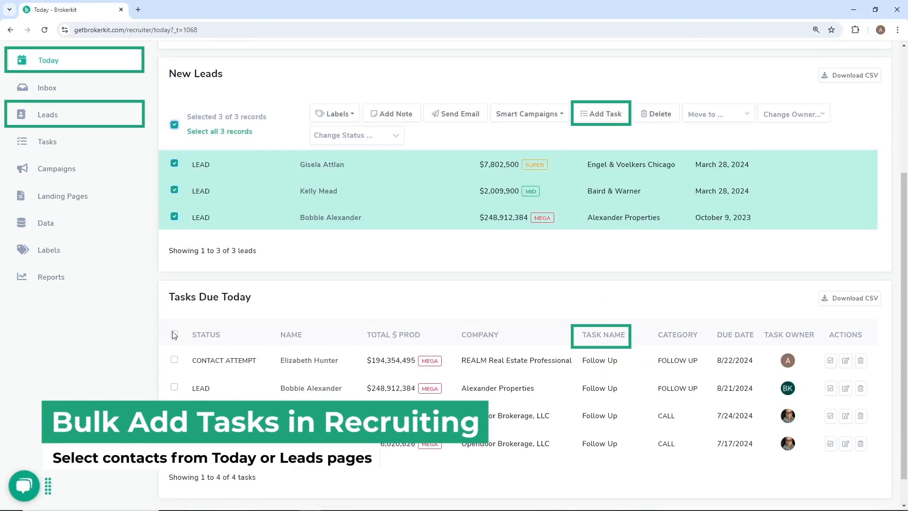
pyautogui.click(174, 334)
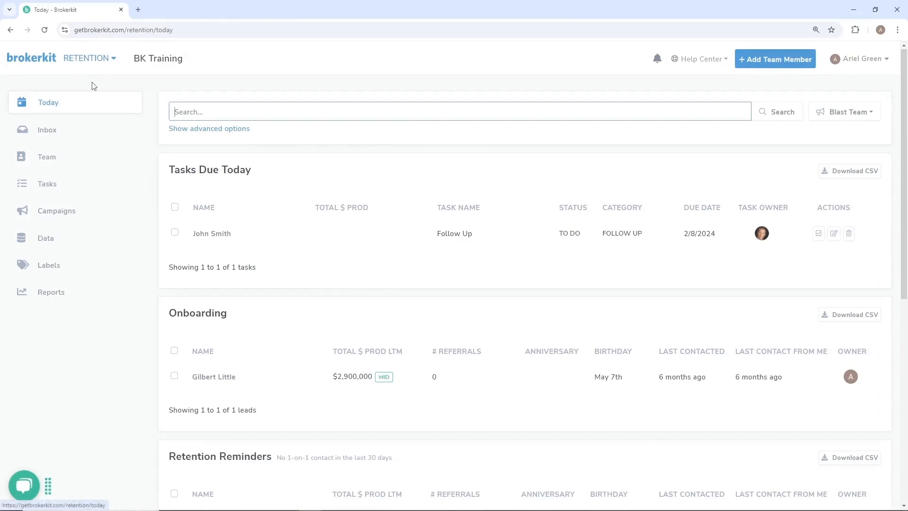
pyautogui.click(175, 207)
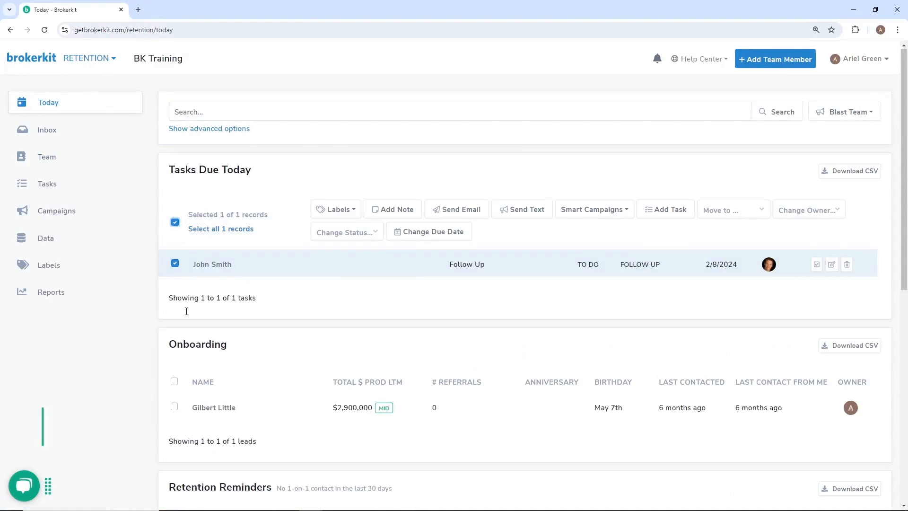
pyautogui.click(176, 382)
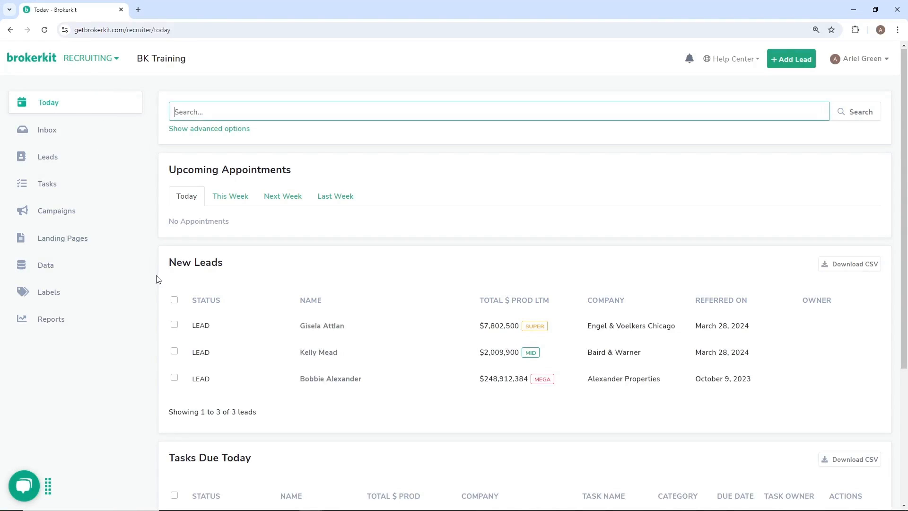
# Select all new leads in Recruiting and bulk-add a "Follow Up" task due Thursday, August 22nd, marked as complete
pyautogui.click(175, 301)
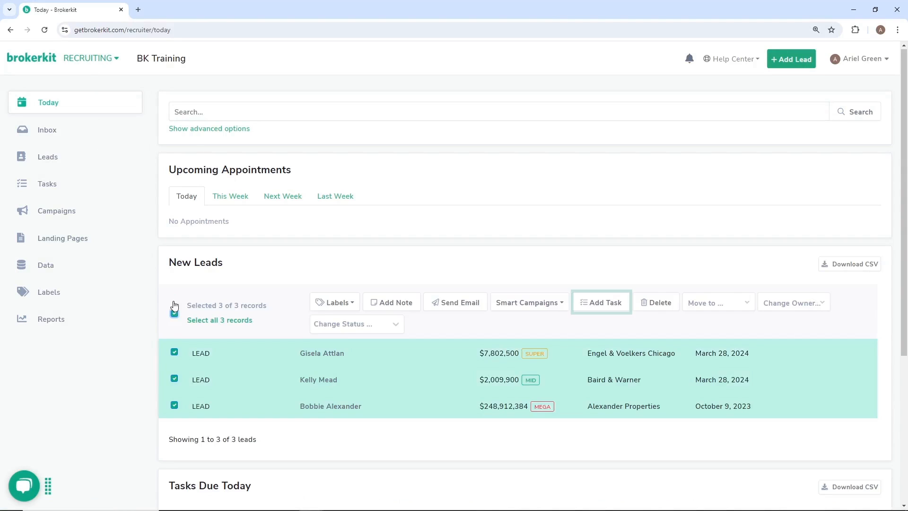
pyautogui.click(613, 309)
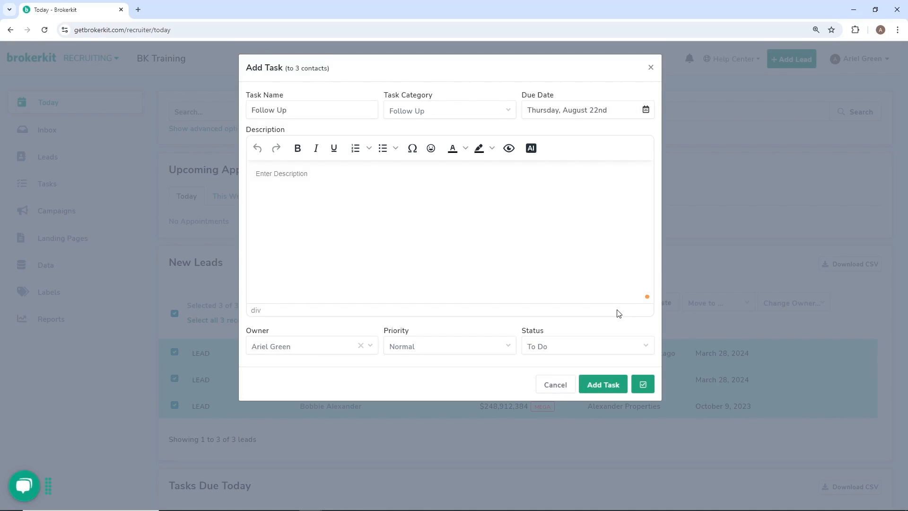
pyautogui.click(643, 385)
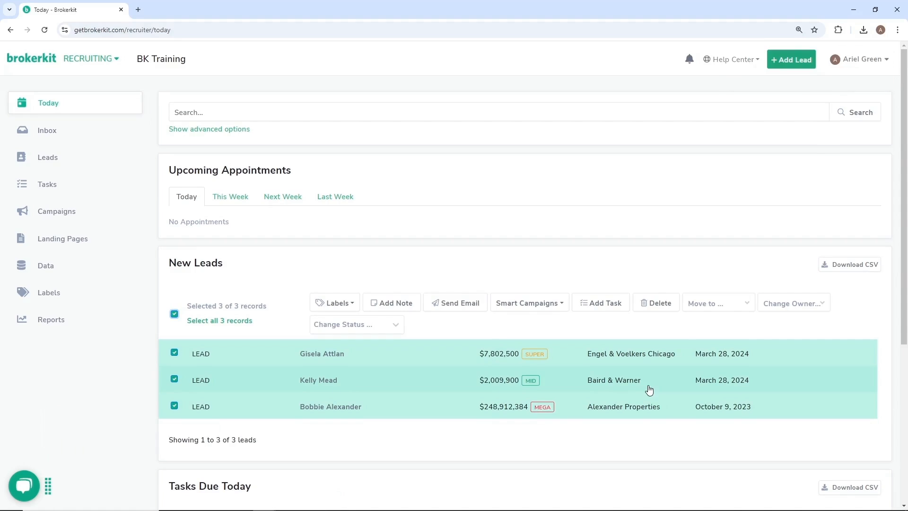
# Compose a campaign from scratch with a "Follow Up" task as its first step and task notification emails disabled
pyautogui.click(56, 214)
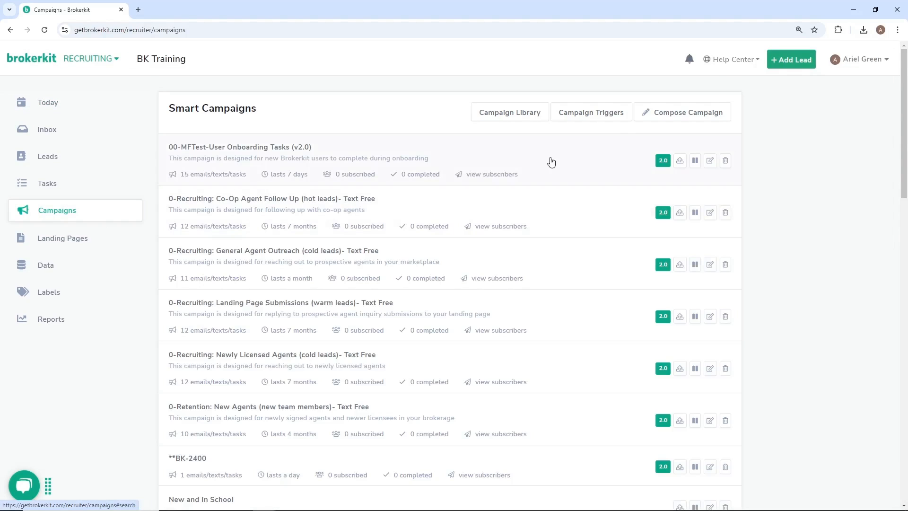
pyautogui.click(653, 117)
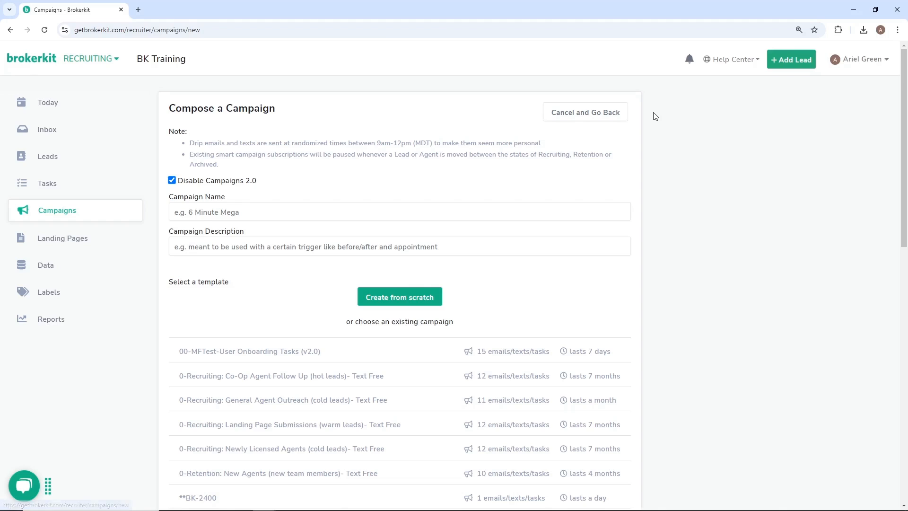
pyautogui.click(415, 293)
pyautogui.click(381, 284)
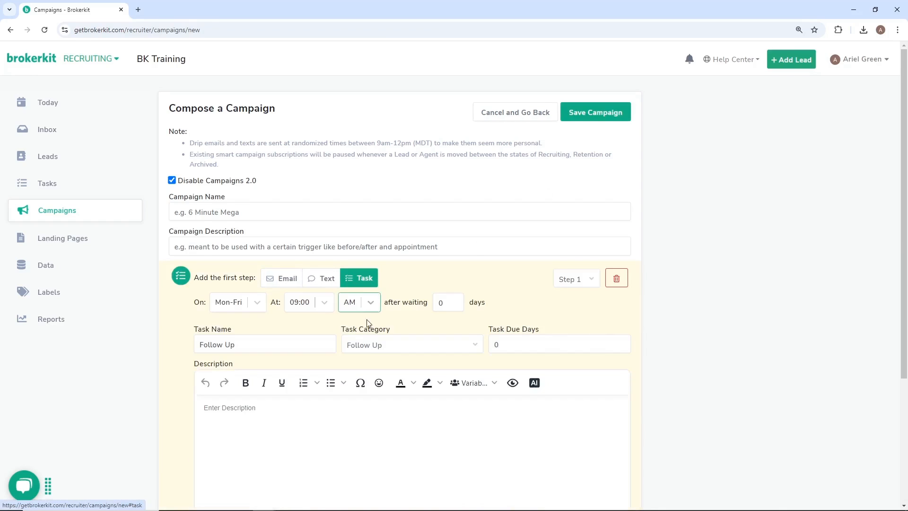
pyautogui.scroll(-4, 371, 316)
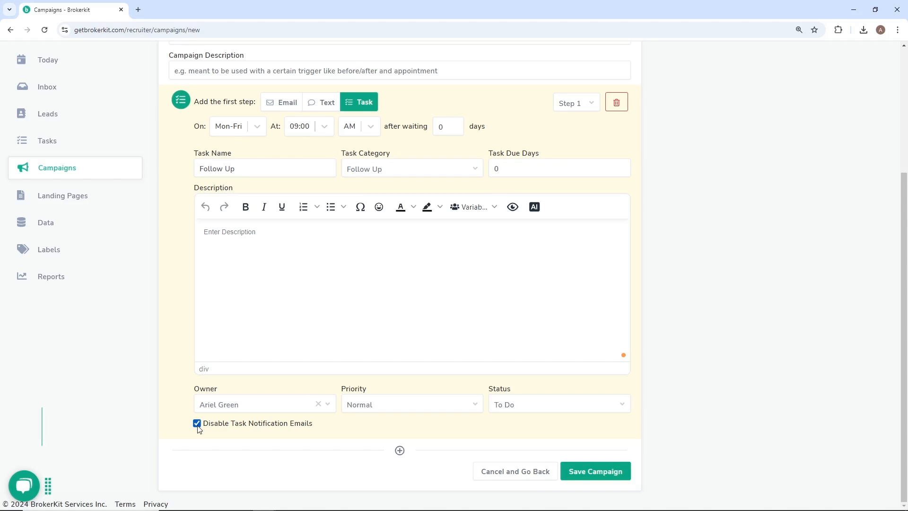
# Add a second task step to the campaign and schedule the first step for Any Day at Any Time
pyautogui.click(399, 449)
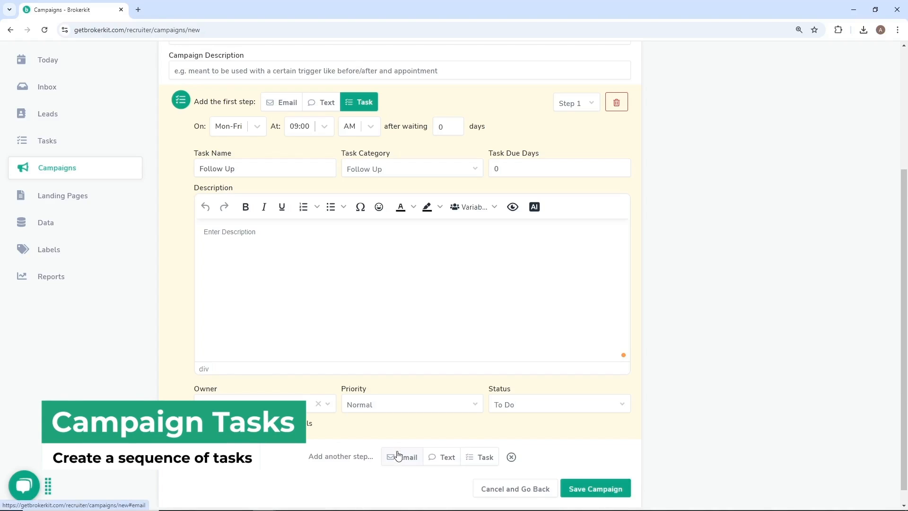
pyautogui.click(482, 456)
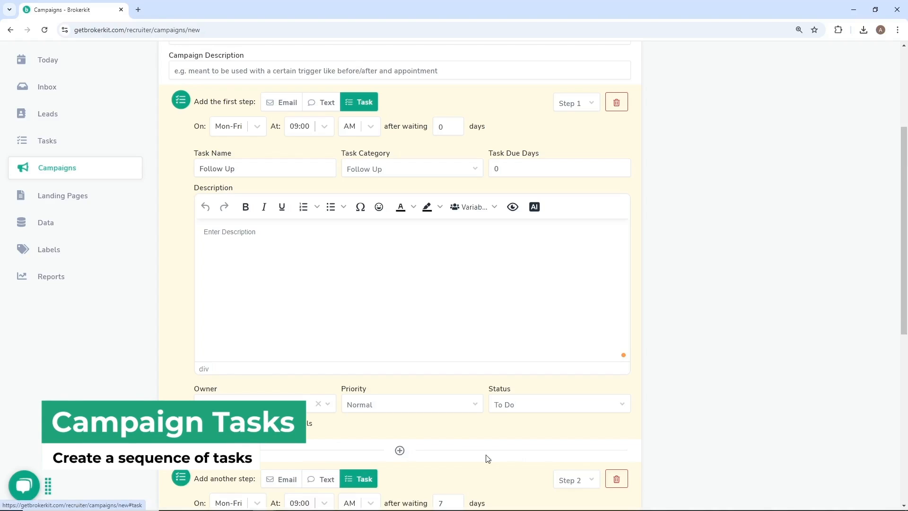
pyautogui.click(255, 128)
pyautogui.click(229, 150)
pyautogui.click(331, 128)
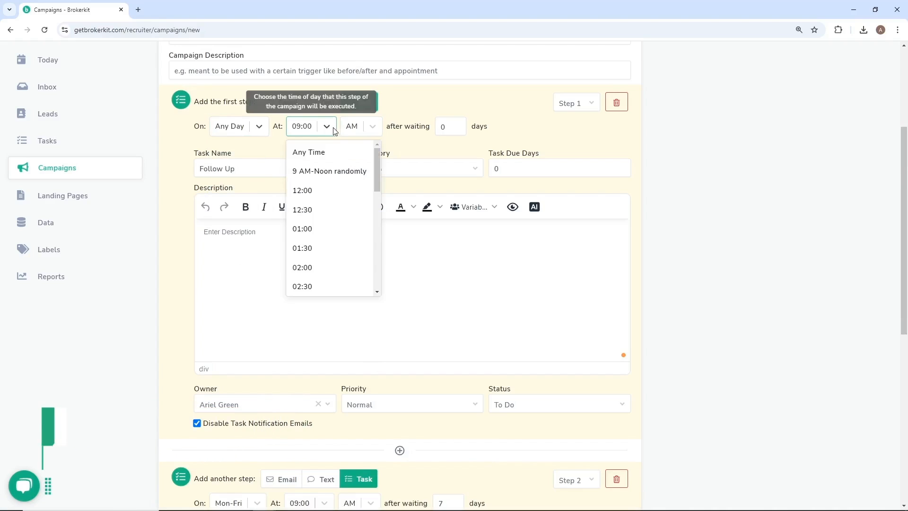
pyautogui.click(336, 153)
# Schedule the campaign's second task step for Any Day at Any Time, keeping the 7-day wait
pyautogui.scroll(-6, 338, 157)
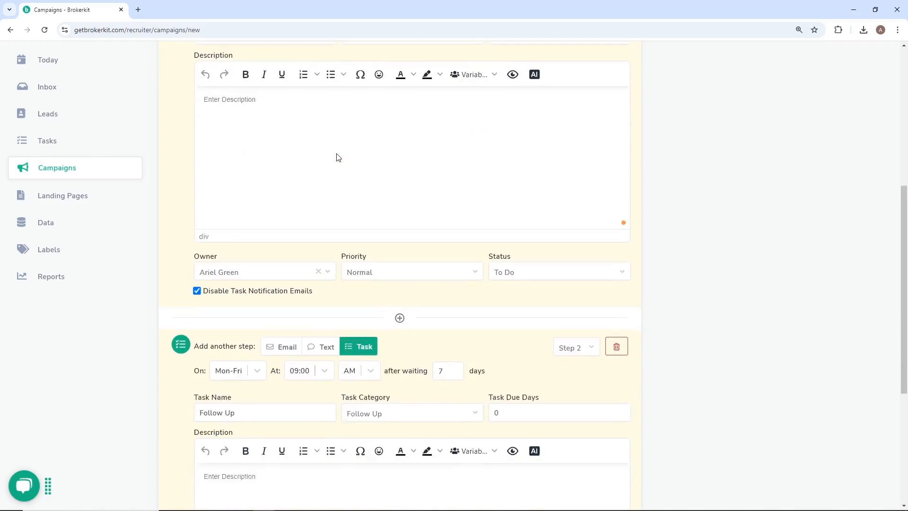
pyautogui.click(258, 220)
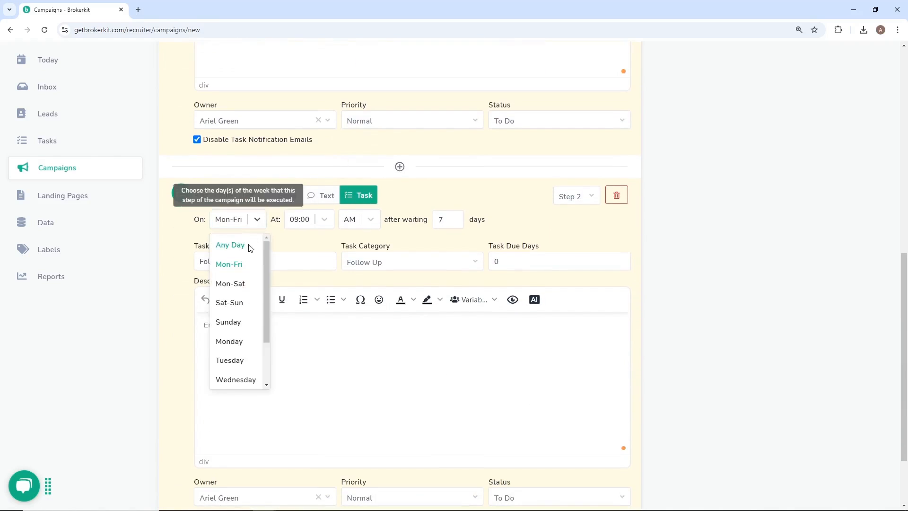
pyautogui.click(230, 245)
pyautogui.click(327, 220)
pyautogui.click(325, 247)
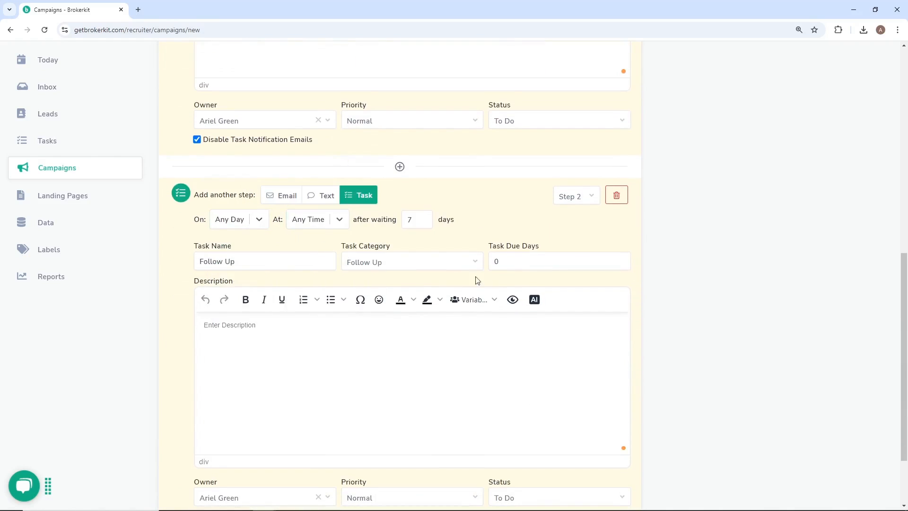
pyautogui.scroll(10, 498, 281)
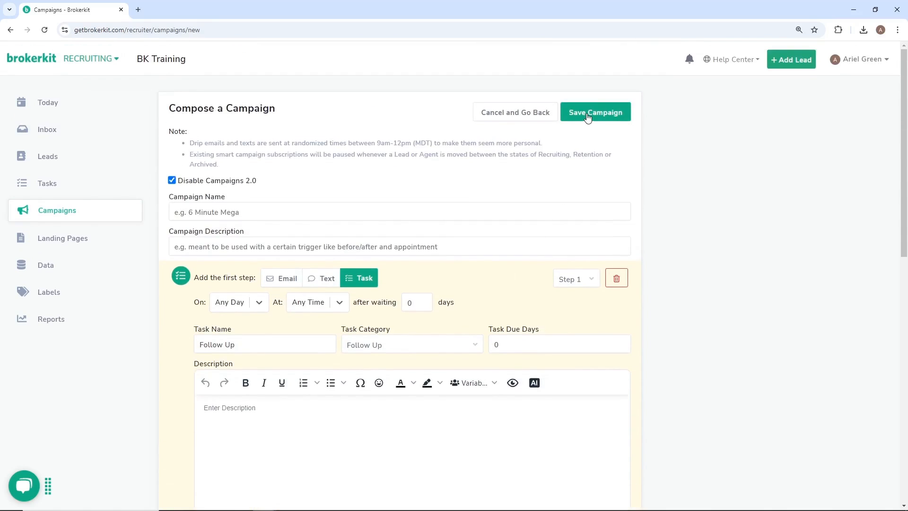
# Open the notification preferences in the user settings and review the email option for Task Assignment
pyautogui.click(870, 60)
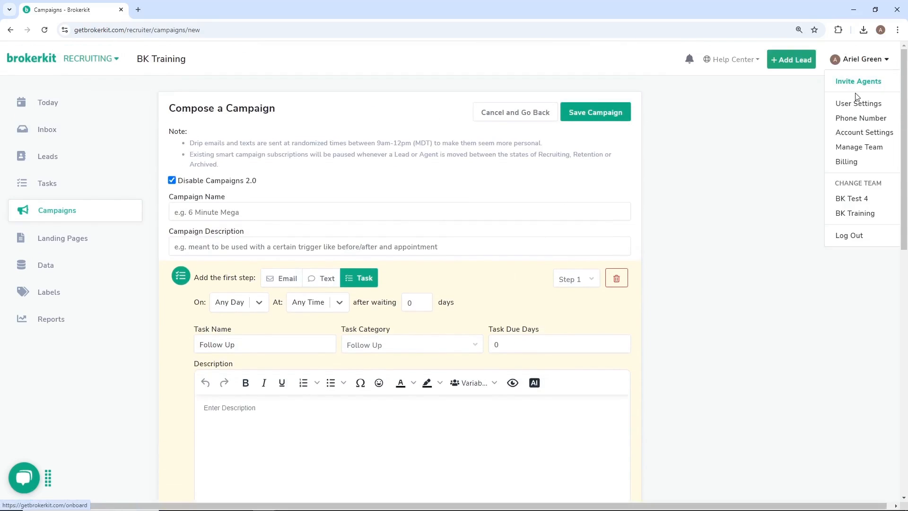
pyautogui.click(859, 104)
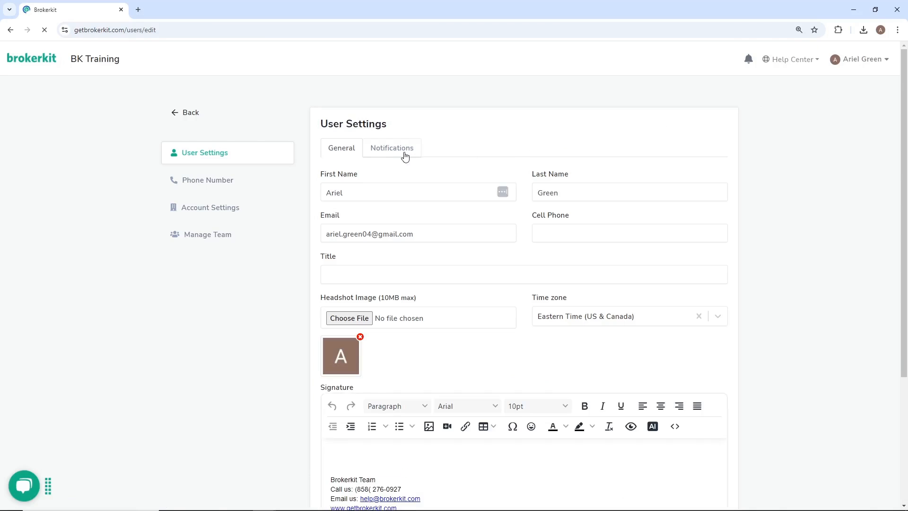
pyautogui.click(403, 155)
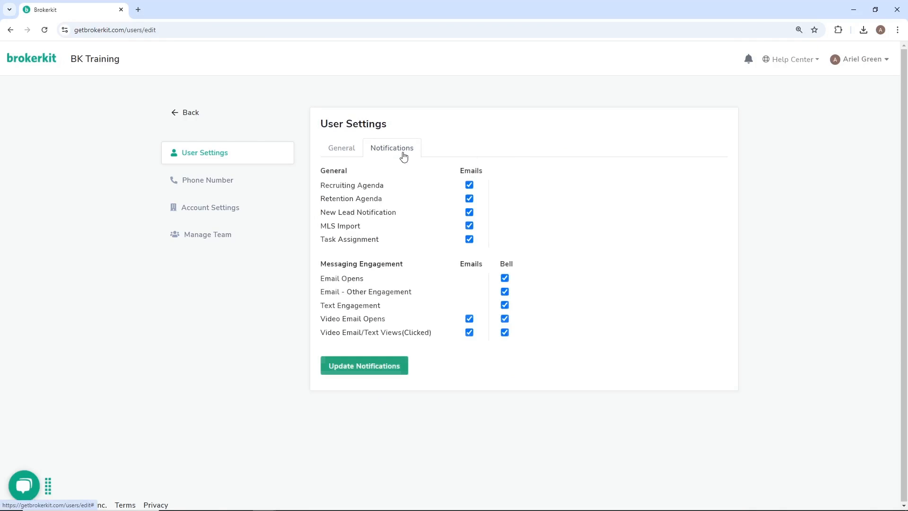
pyautogui.click(469, 240)
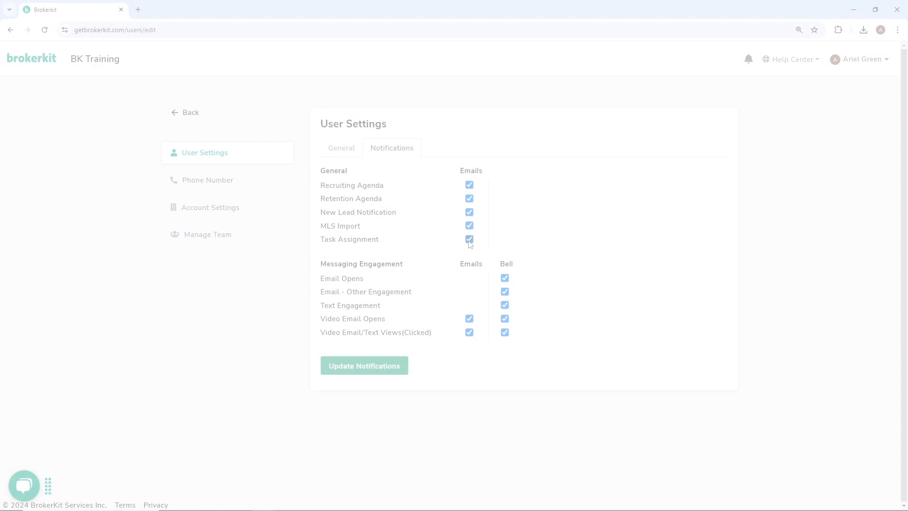